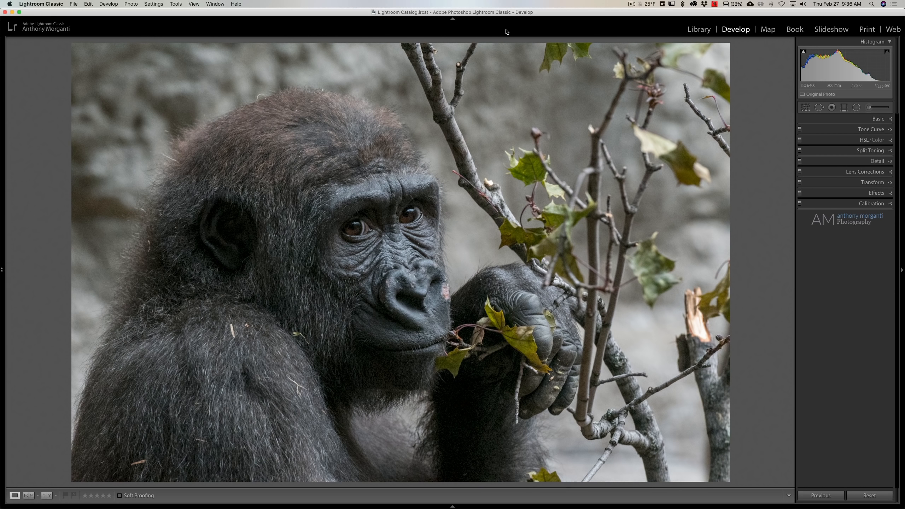
Review the Basic, Lens Corrections and Detail settings, and examine the noise around the gorilla's face at close range
{"action": "left_click", "coordinate": [877, 120]}
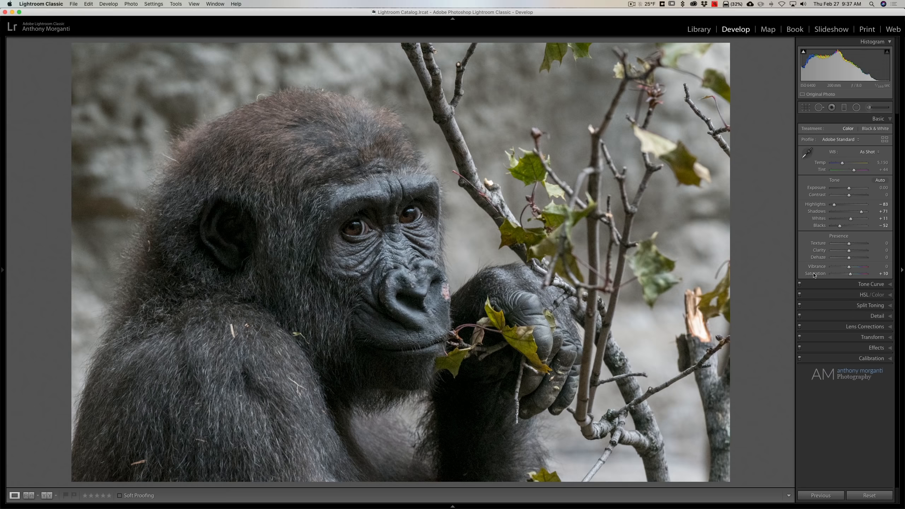
{"action": "left_click", "coordinate": [873, 118]}
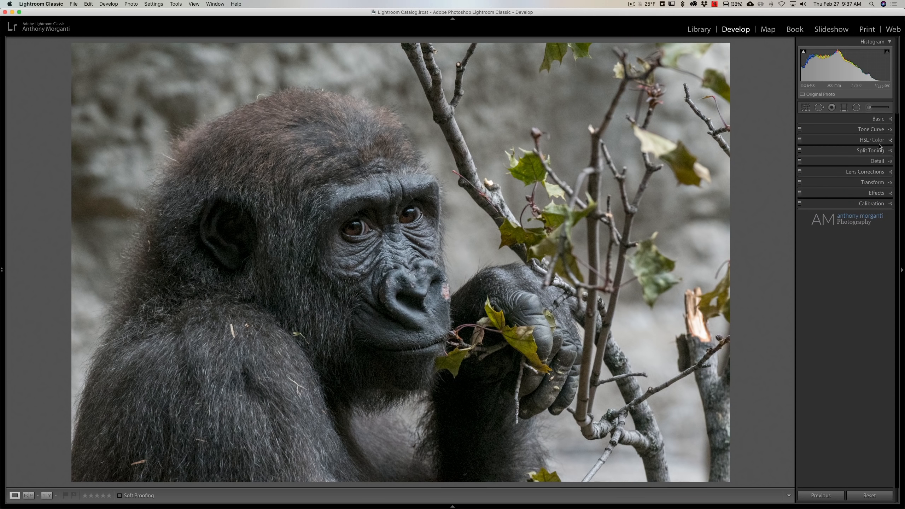
{"action": "left_click", "coordinate": [880, 172]}
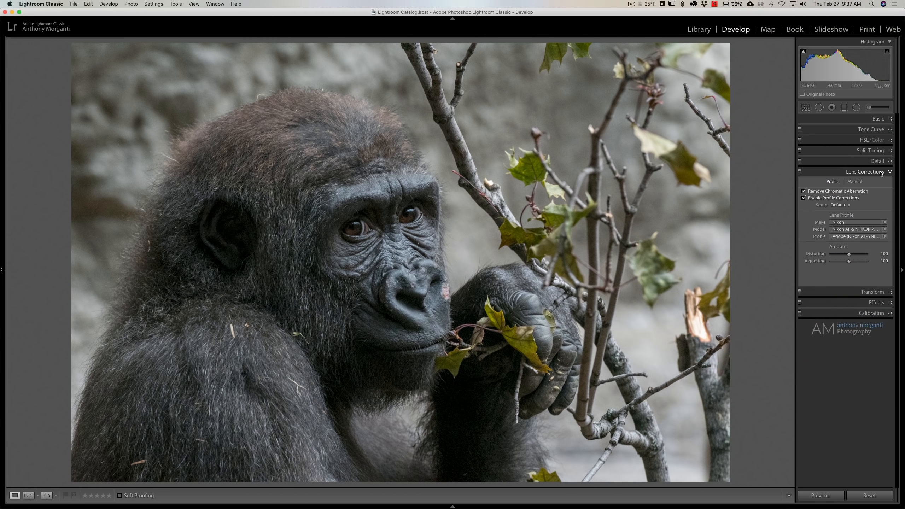
{"action": "left_click", "coordinate": [879, 172]}
{"action": "left_click", "coordinate": [877, 161]}
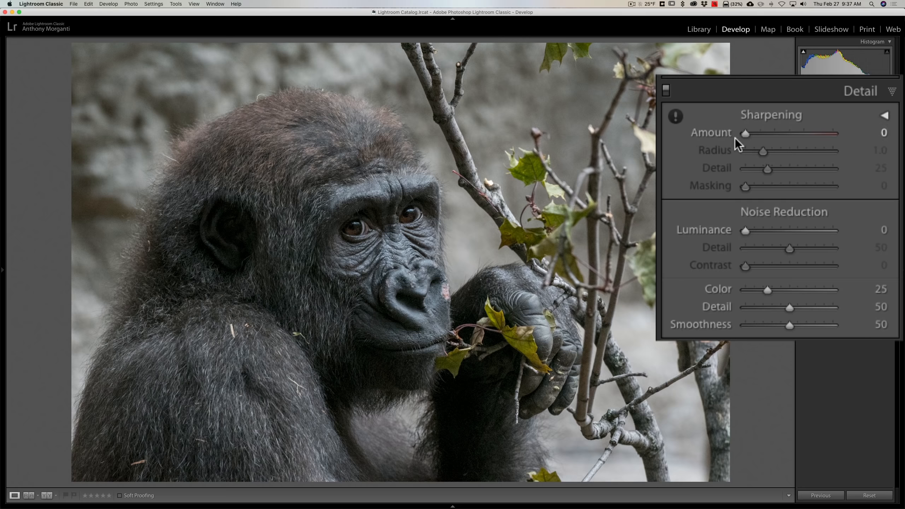
{"action": "left_click", "coordinate": [854, 93]}
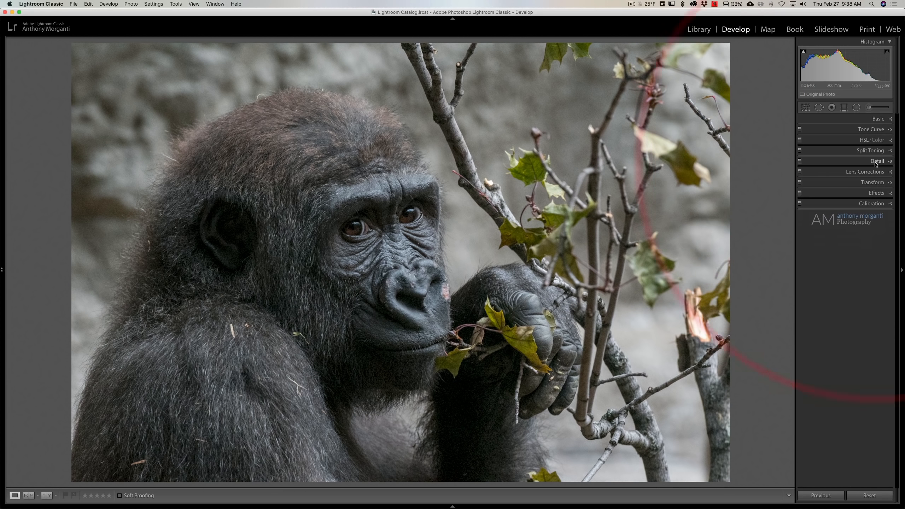
{"action": "left_click", "coordinate": [402, 214]}
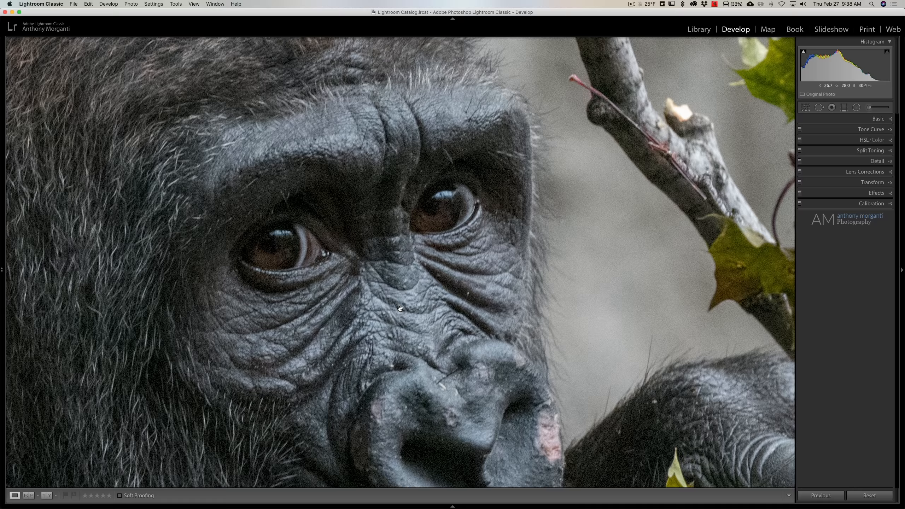
{"action": "left_click", "coordinate": [404, 251]}
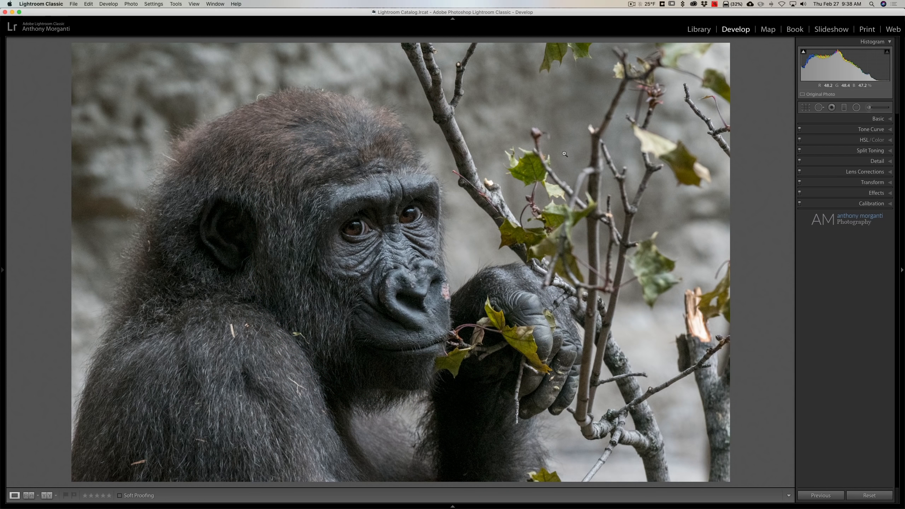
Prepare an Adjustment Brush with all effects reset, Noise at 100 and a brush size of 29
{"action": "left_click", "coordinate": [872, 108]}
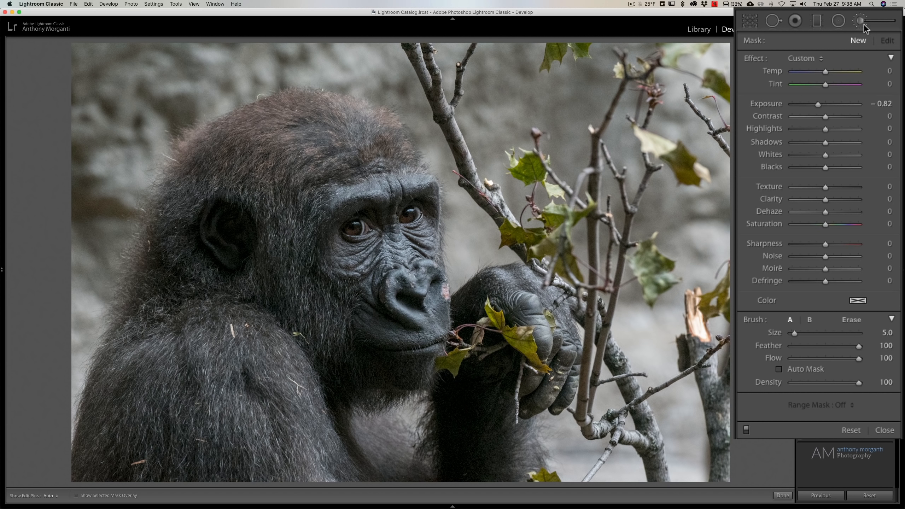
{"action": "double_click", "coordinate": [756, 59]}
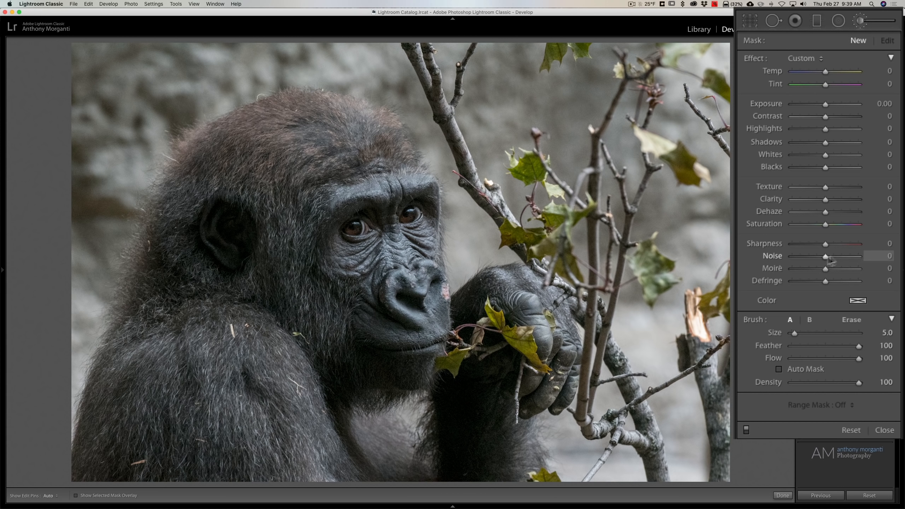
{"action": "left_click_drag", "start_coordinate": [825, 256], "coordinate": [901, 259]}
{"action": "scroll", "coordinate": [571, 99], "scroll_direction": "up", "scroll_amount": 10}
{"action": "scroll", "coordinate": [626, 91], "scroll_direction": "up", "scroll_amount": 3}
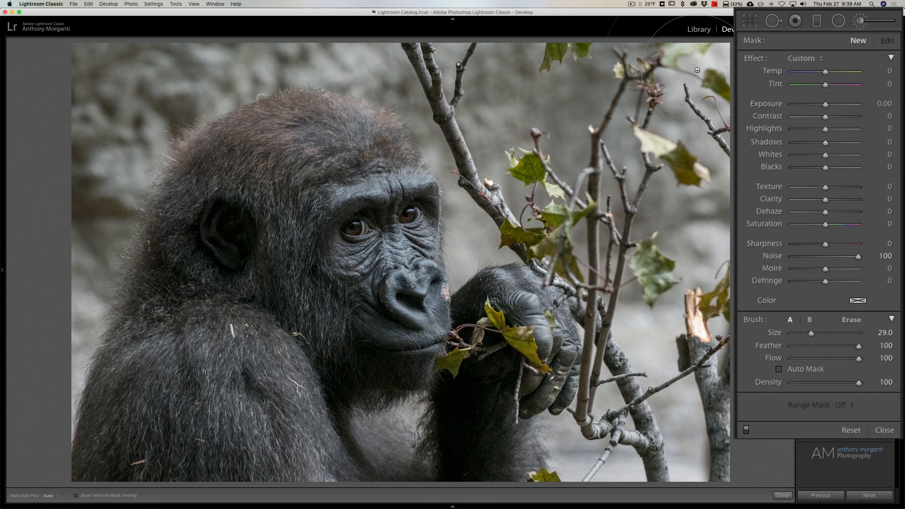
Paint the noise reduction over the background around the gorilla and branches, reducing the brush size to 17 for tighter areas
{"action": "mouse_move", "coordinate": [698, 73]}
{"action": "left_mouse_down"}
{"action": "mouse_move", "coordinate": [686, 410]}
{"action": "mouse_move", "coordinate": [687, 361]}
{"action": "mouse_move", "coordinate": [622, 452]}
{"action": "mouse_move", "coordinate": [614, 441]}
{"action": "mouse_move", "coordinate": [639, 407]}
{"action": "mouse_move", "coordinate": [651, 341]}
{"action": "mouse_move", "coordinate": [651, 248]}
{"action": "mouse_move", "coordinate": [584, 146]}
{"action": "mouse_move", "coordinate": [529, 103]}
{"action": "mouse_move", "coordinate": [530, 134]}
{"action": "left_mouse_up"}
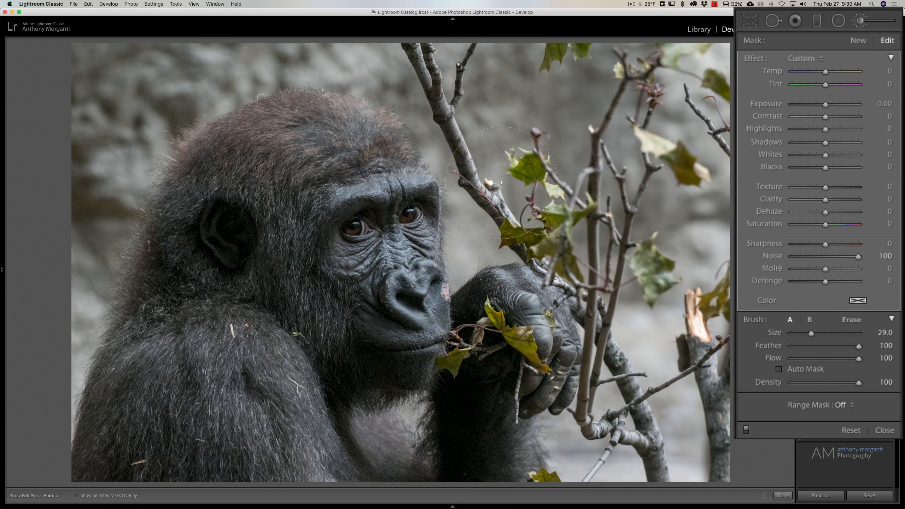
{"action": "key", "text": "["}
{"action": "key", "text": "["}
{"action": "key", "text": "["}
{"action": "key", "text": "["}
{"action": "key", "text": "h"}
{"action": "key", "text": "h"}
Compare the background noise beside the gorilla's face at close range with the brush adjustment off and on
{"action": "key", "text": "space"}
{"action": "left_click", "coordinate": [465, 232]}
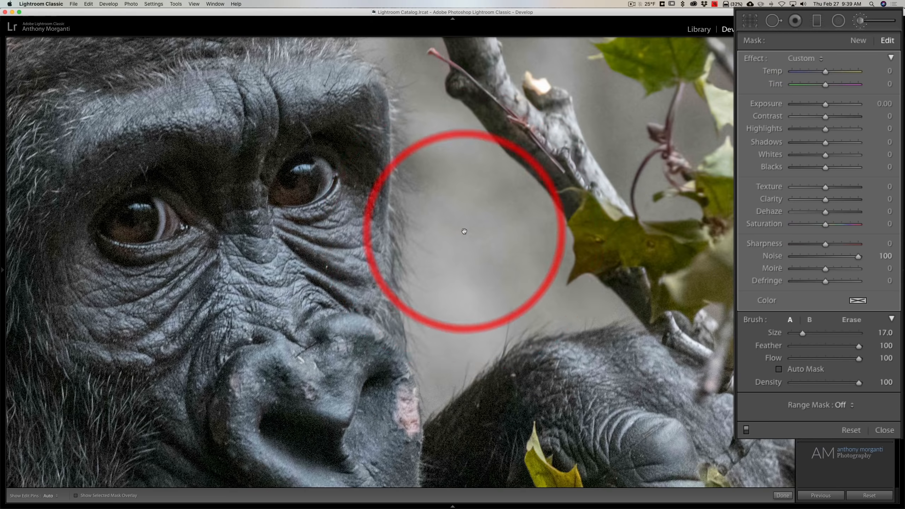
{"action": "mouse_move", "coordinate": [478, 227]}
{"action": "left_mouse_down"}
{"action": "mouse_move", "coordinate": [513, 240]}
{"action": "mouse_move", "coordinate": [542, 214]}
{"action": "mouse_move", "coordinate": [570, 272]}
{"action": "mouse_move", "coordinate": [605, 307]}
{"action": "left_mouse_up"}
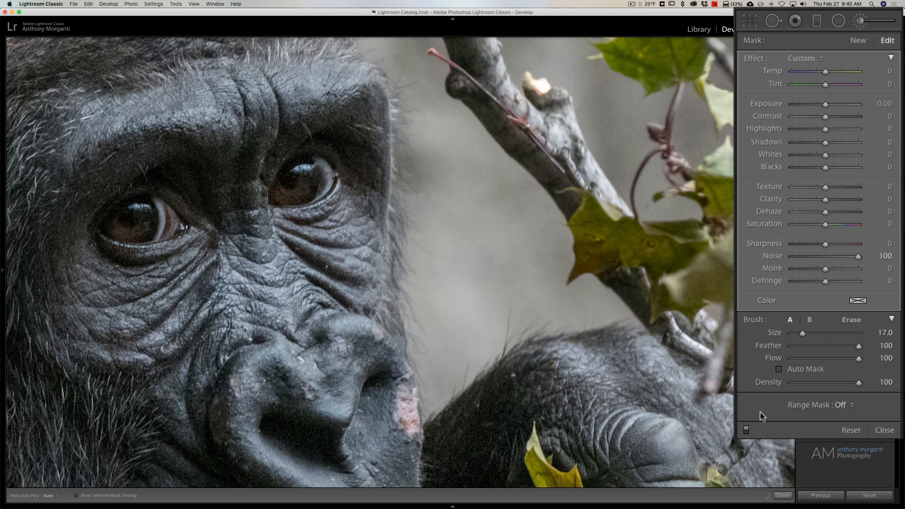
{"action": "left_click", "coordinate": [746, 430]}
{"action": "left_click", "coordinate": [552, 192]}
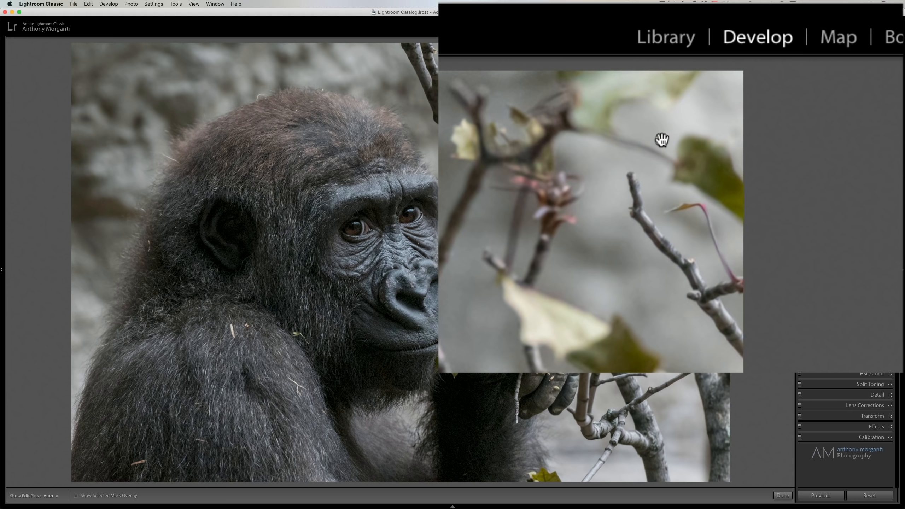
Duplicate the background noise-reduction brush adjustment and compare the smoothing beside the face at close range
{"action": "right_click", "coordinate": [662, 139]}
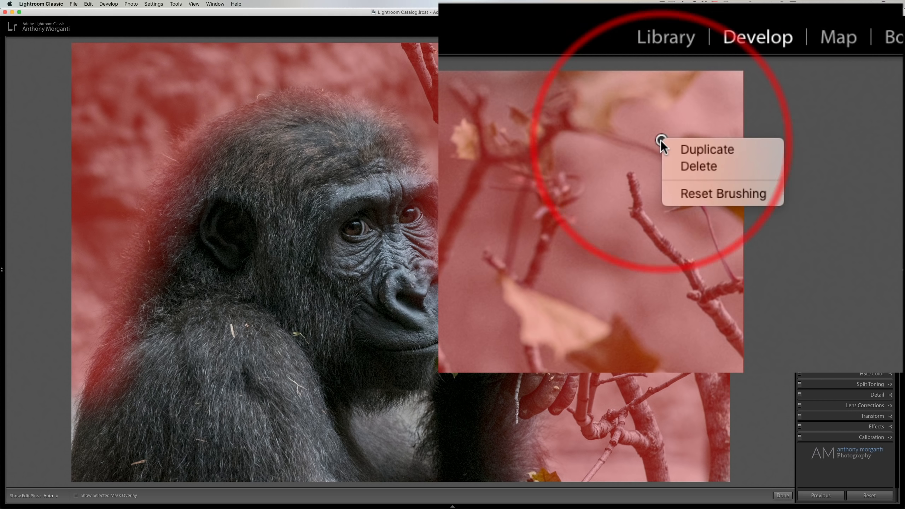
{"action": "left_click", "coordinate": [696, 148]}
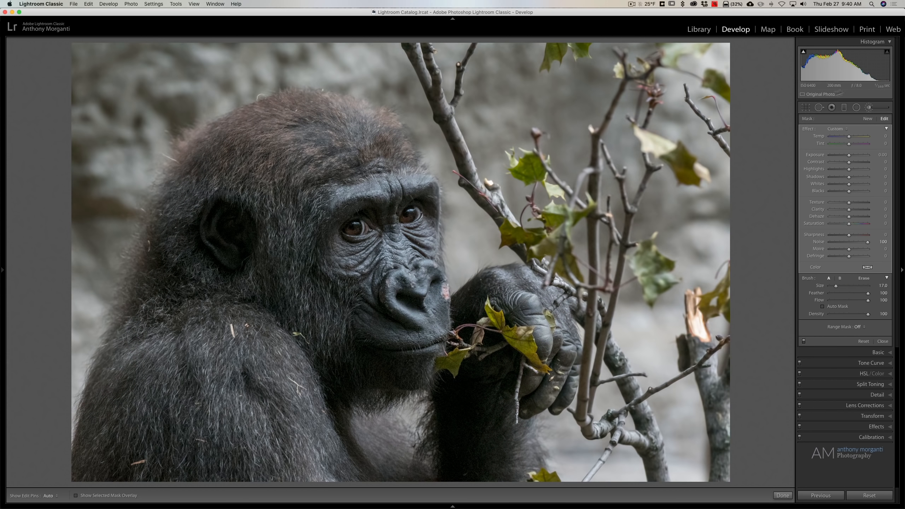
{"action": "left_click", "coordinate": [467, 249]}
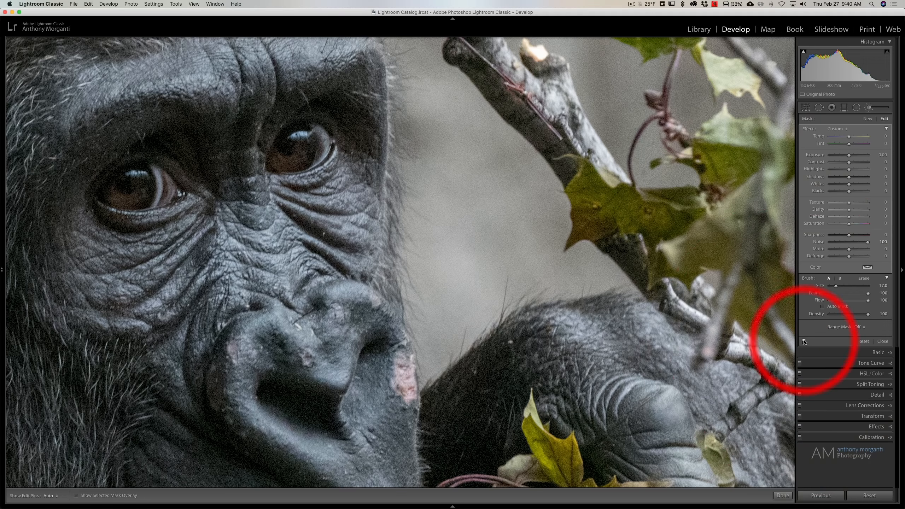
{"action": "key", "text": "space"}
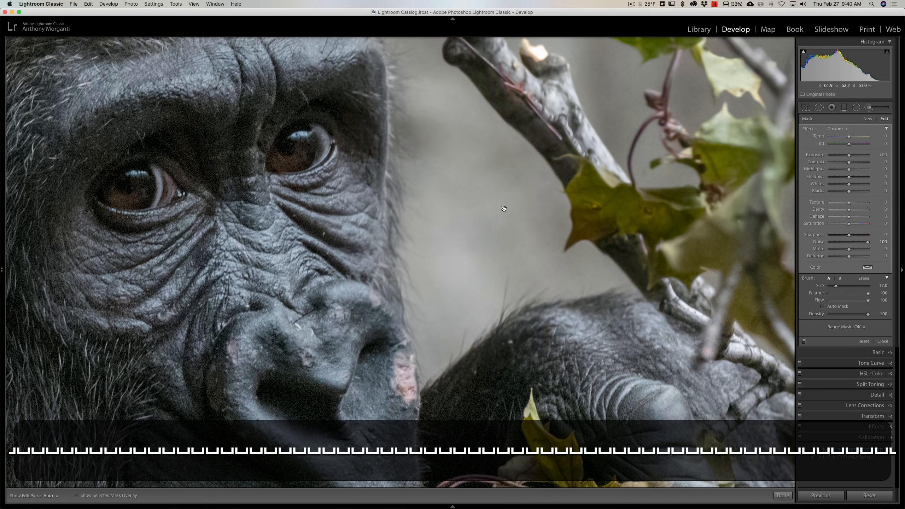
{"action": "left_click", "coordinate": [504, 208]}
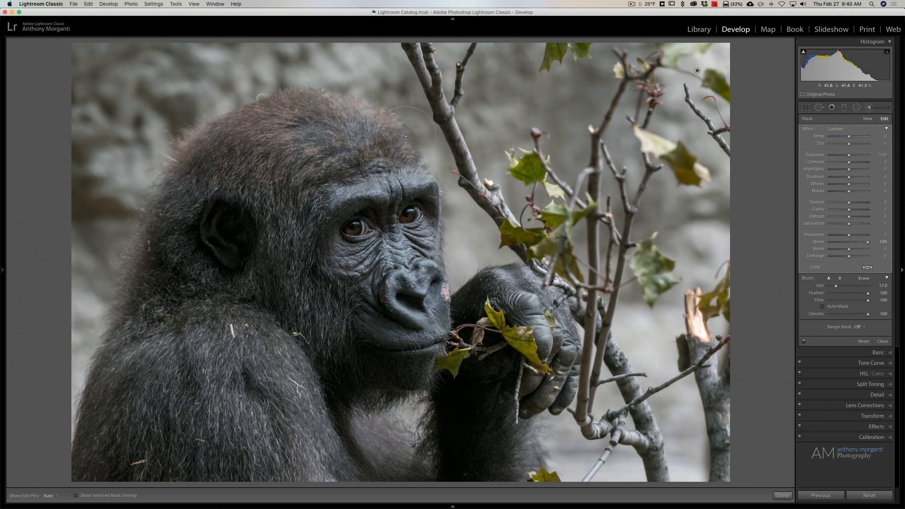
Set up a new brush mask of size 9 with effects reset, Sharpness 69, Clarity 34 and Texture 29
{"action": "scroll", "coordinate": [423, 131], "scroll_direction": "down", "scroll_amount": 4}
{"action": "scroll", "coordinate": [424, 133], "scroll_direction": "down", "scroll_amount": 3}
{"action": "key", "text": "h"}
{"action": "key", "text": "h"}
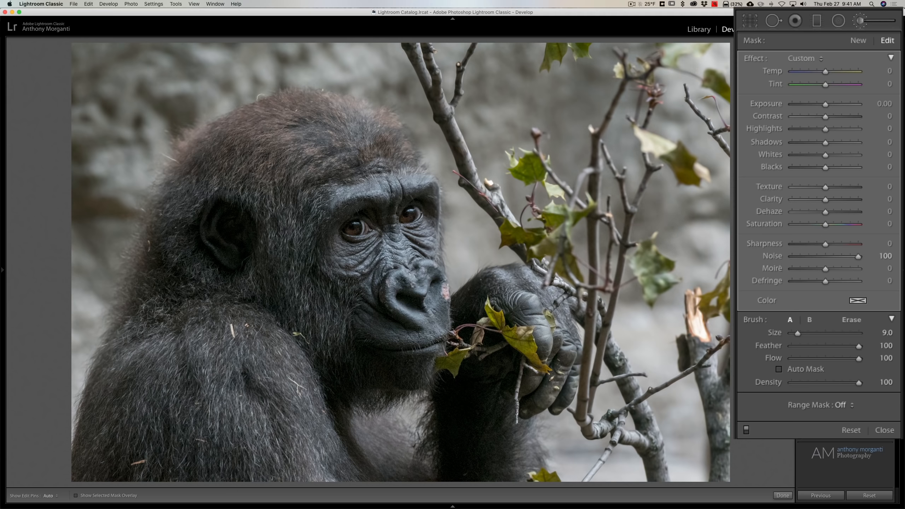
{"action": "left_click", "coordinate": [856, 41]}
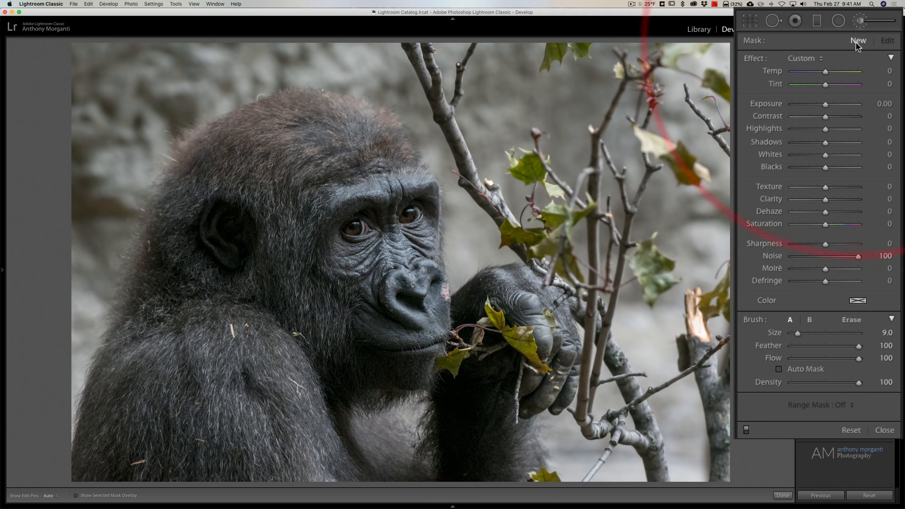
{"action": "double_click", "coordinate": [755, 57]}
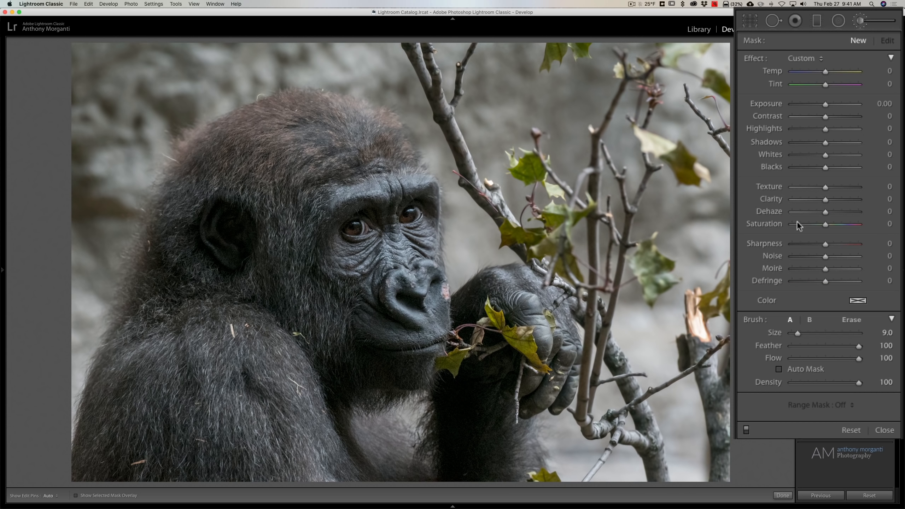
{"action": "left_click_drag", "start_coordinate": [825, 243], "coordinate": [848, 244]}
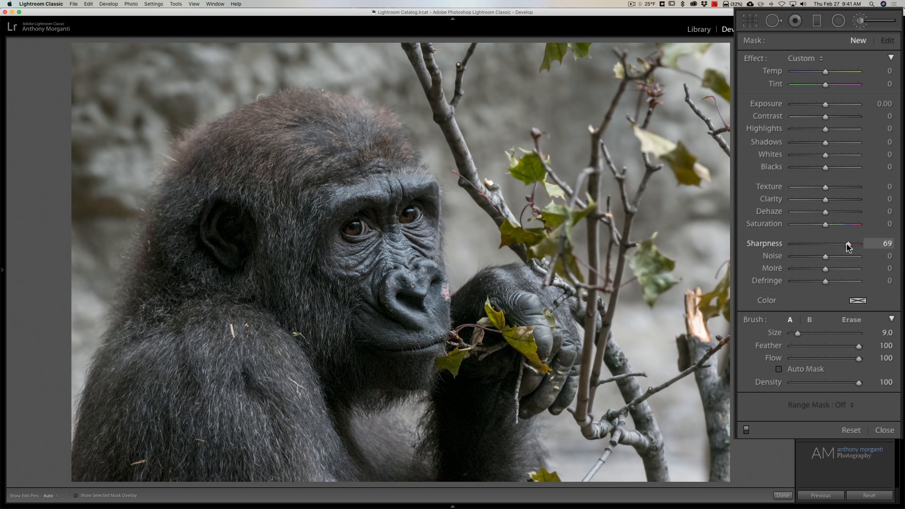
{"action": "mouse_move", "coordinate": [825, 199]}
{"action": "left_mouse_down"}
{"action": "mouse_move", "coordinate": [834, 201]}
{"action": "mouse_move", "coordinate": [835, 187]}
{"action": "mouse_move", "coordinate": [836, 200]}
{"action": "left_mouse_up"}
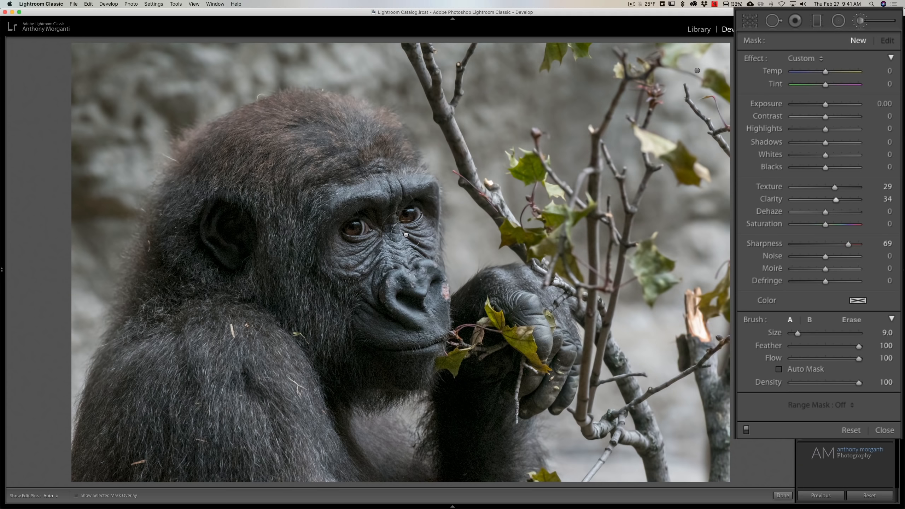
Paint the sharpening over the gorilla's face and hand with a size 10 brush, and compare it off and on
{"action": "key", "text": "bracketright"}
{"action": "key", "text": "h"}
{"action": "mouse_move", "coordinate": [360, 224]}
{"action": "left_mouse_down"}
{"action": "mouse_move", "coordinate": [354, 241]}
{"action": "mouse_move", "coordinate": [404, 264]}
{"action": "mouse_move", "coordinate": [420, 220]}
{"action": "mouse_move", "coordinate": [387, 195]}
{"action": "mouse_move", "coordinate": [406, 194]}
{"action": "mouse_move", "coordinate": [342, 216]}
{"action": "mouse_move", "coordinate": [409, 356]}
{"action": "mouse_move", "coordinate": [439, 363]}
{"action": "mouse_move", "coordinate": [436, 308]}
{"action": "mouse_move", "coordinate": [396, 321]}
{"action": "mouse_move", "coordinate": [372, 343]}
{"action": "mouse_move", "coordinate": [387, 363]}
{"action": "mouse_move", "coordinate": [422, 344]}
{"action": "mouse_move", "coordinate": [499, 351]}
{"action": "mouse_move", "coordinate": [535, 307]}
{"action": "mouse_move", "coordinate": [547, 372]}
{"action": "mouse_move", "coordinate": [563, 360]}
{"action": "mouse_move", "coordinate": [551, 296]}
{"action": "left_mouse_up"}
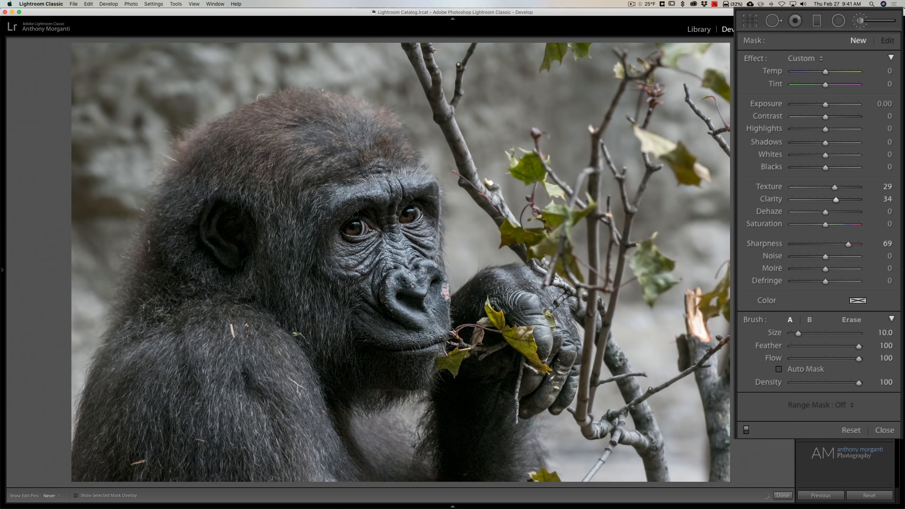
{"action": "mouse_move", "coordinate": [531, 330]}
{"action": "left_mouse_down"}
{"action": "mouse_move", "coordinate": [467, 351]}
{"action": "mouse_move", "coordinate": [481, 330]}
{"action": "mouse_move", "coordinate": [531, 342]}
{"action": "mouse_move", "coordinate": [538, 393]}
{"action": "mouse_move", "coordinate": [552, 375]}
{"action": "mouse_move", "coordinate": [529, 314]}
{"action": "mouse_move", "coordinate": [542, 289]}
{"action": "left_mouse_up"}
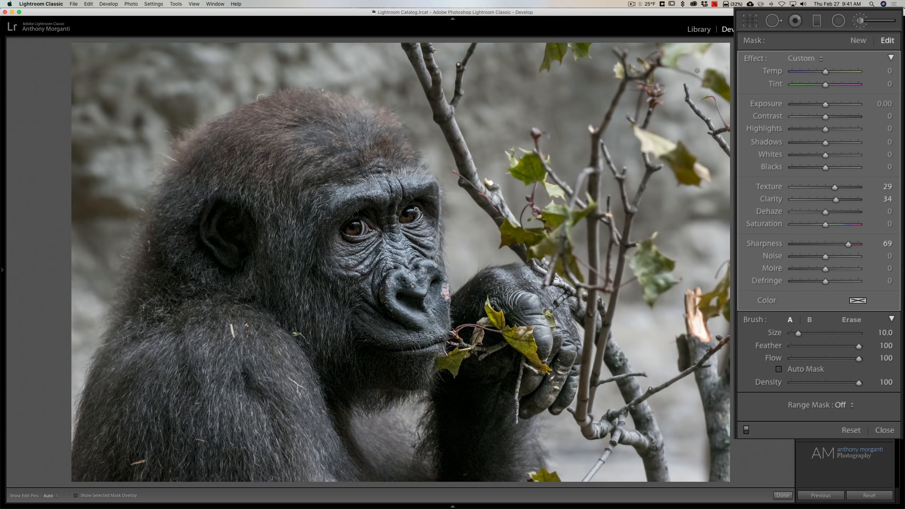
{"action": "left_click", "coordinate": [746, 431]}
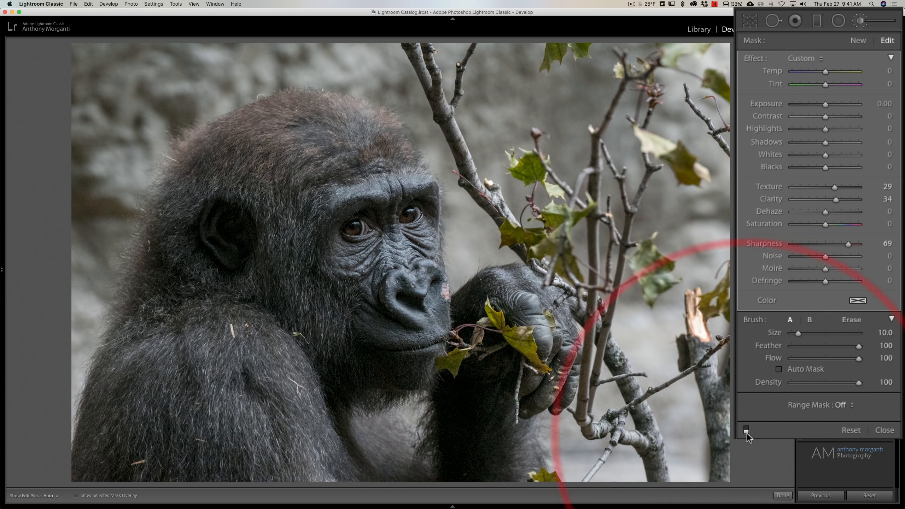
{"action": "left_click", "coordinate": [746, 429]}
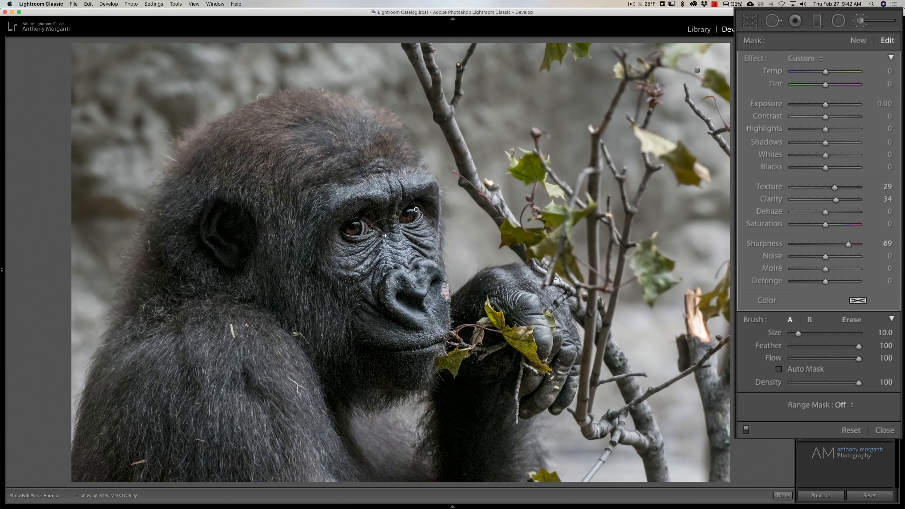
Paint a new brush mask with effects reset and Noise at 62 over the dark areas around the gorilla's eyes
{"action": "key", "text": "space"}
{"action": "left_click", "coordinate": [417, 209]}
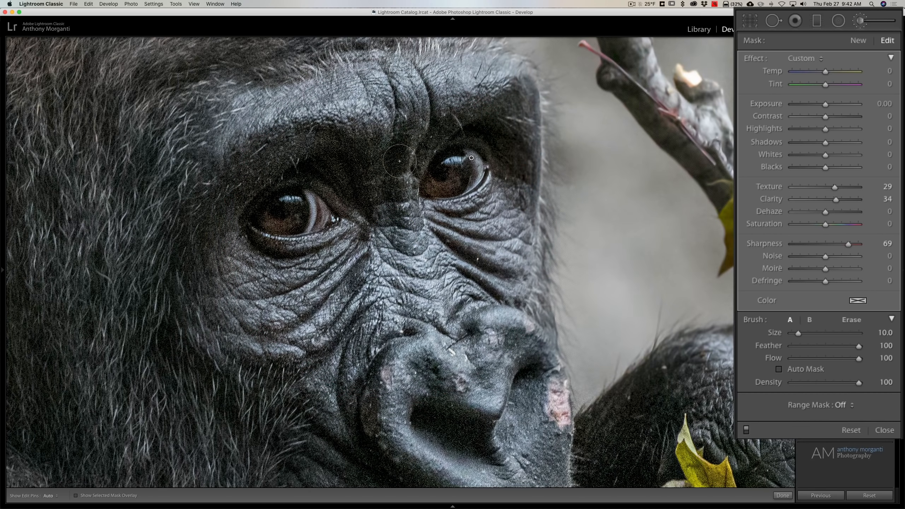
{"action": "left_click", "coordinate": [858, 40]}
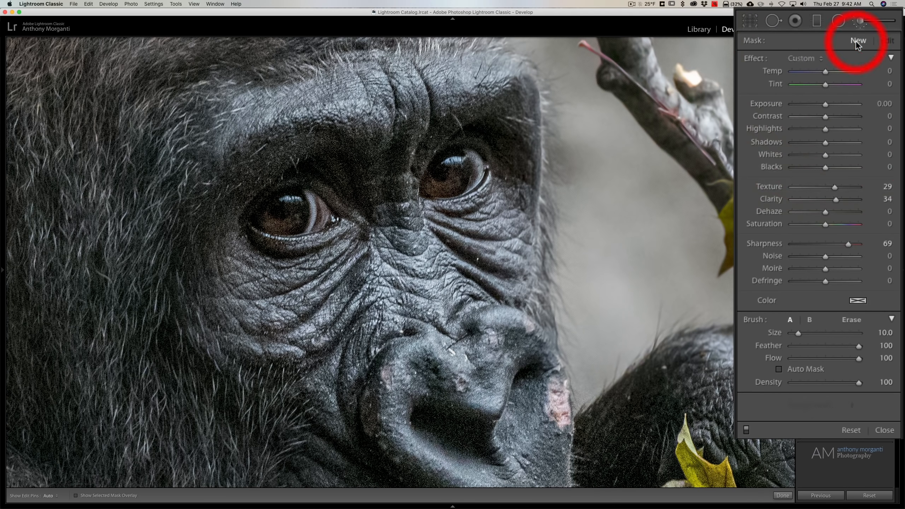
{"action": "double_click", "coordinate": [757, 58]}
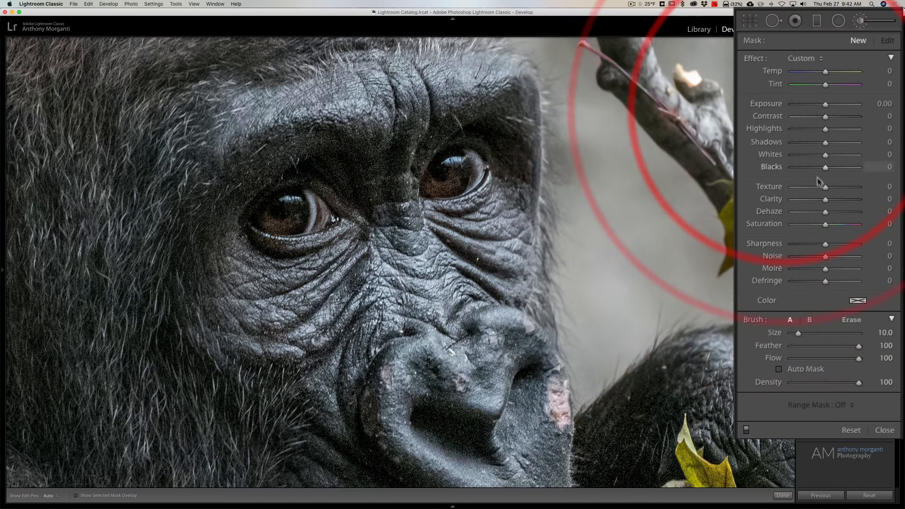
{"action": "left_click_drag", "start_coordinate": [828, 255], "coordinate": [846, 256]}
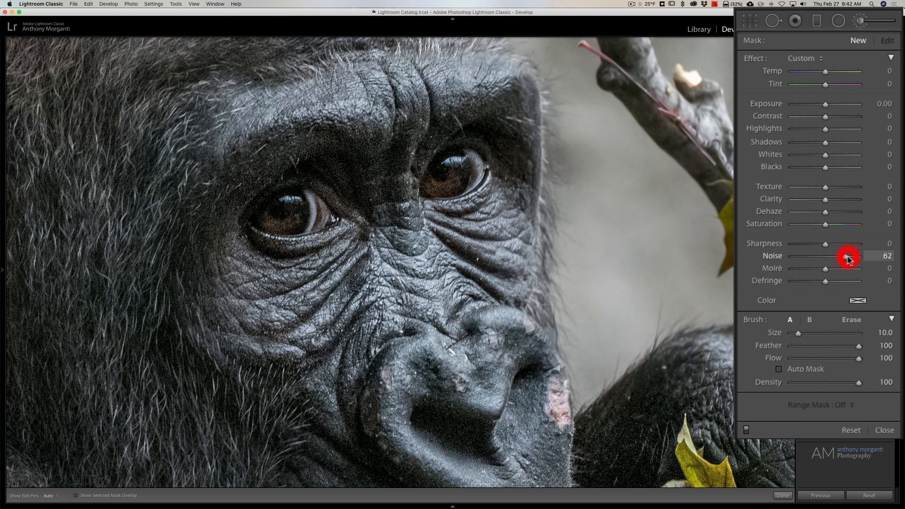
{"action": "key", "text": "h"}
{"action": "mouse_move", "coordinate": [334, 206]}
{"action": "left_mouse_down"}
{"action": "mouse_move", "coordinate": [389, 184]}
{"action": "mouse_move", "coordinate": [339, 200]}
{"action": "mouse_move", "coordinate": [255, 193]}
{"action": "left_mouse_up"}
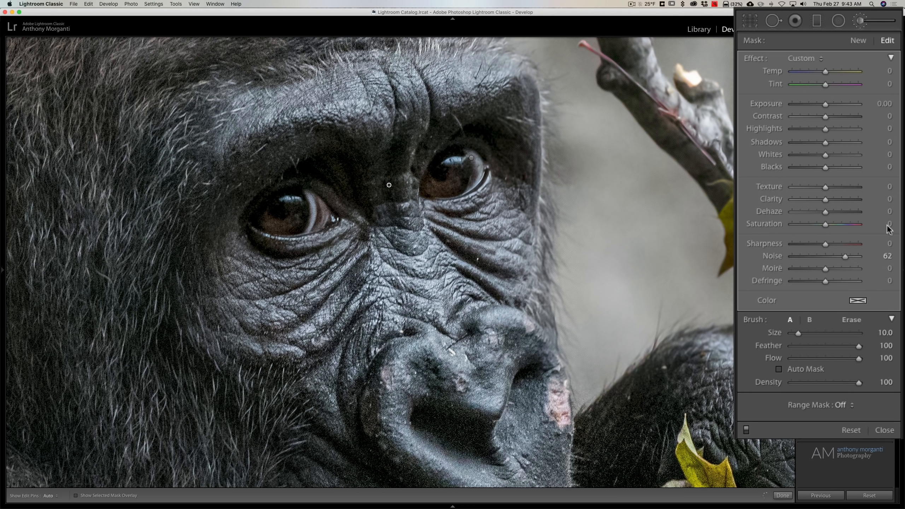
Set the Noise of the mask around the gorilla's eyes to 73
{"action": "left_click_drag", "start_coordinate": [845, 255], "coordinate": [849, 255]}
{"action": "key", "text": "space"}
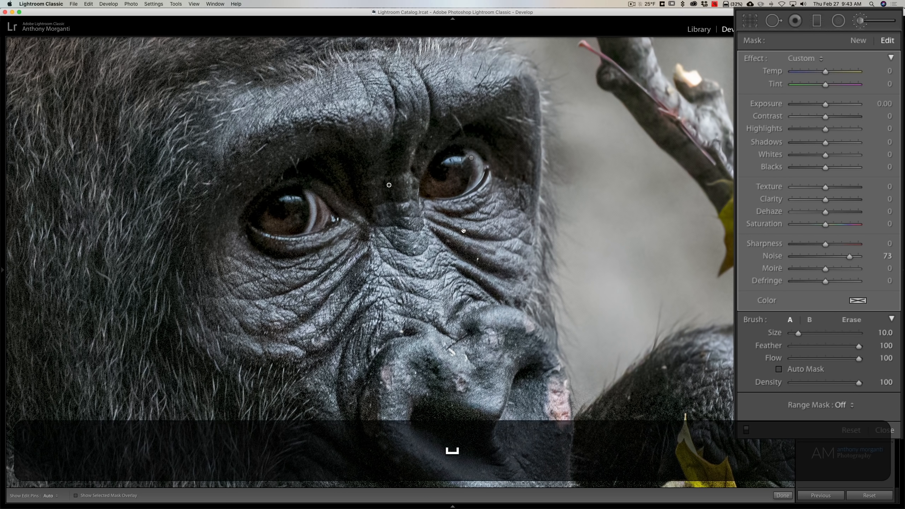
{"action": "left_click", "coordinate": [463, 230]}
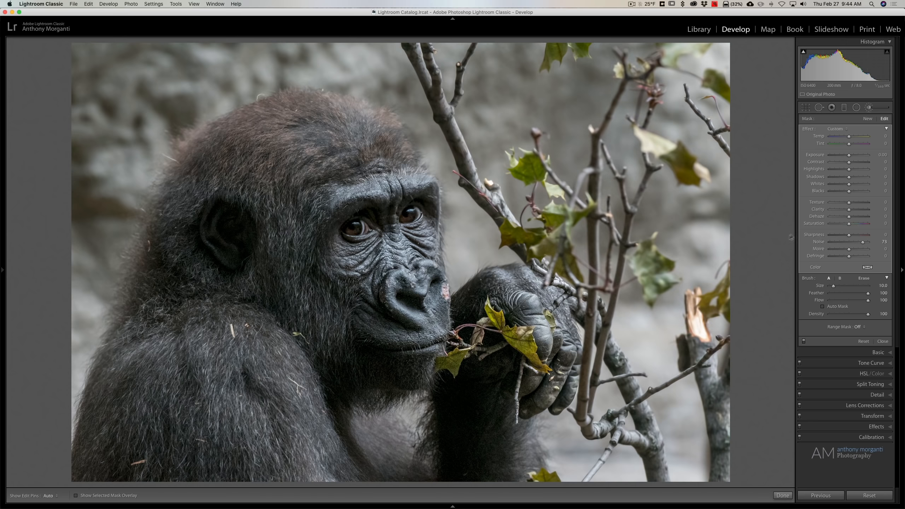
Try a Highlight Priority post-crop vignette with Amount −42 on the photo
{"action": "left_click", "coordinate": [870, 109]}
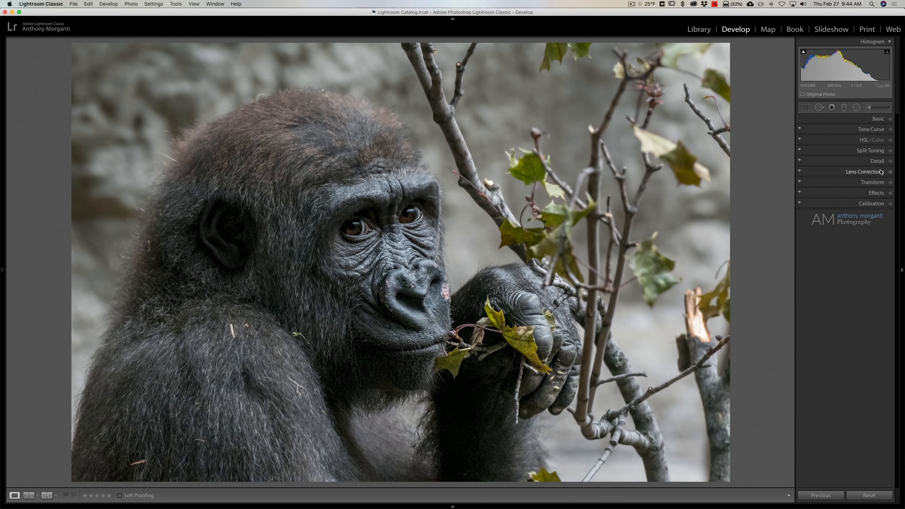
{"action": "left_click", "coordinate": [874, 193]}
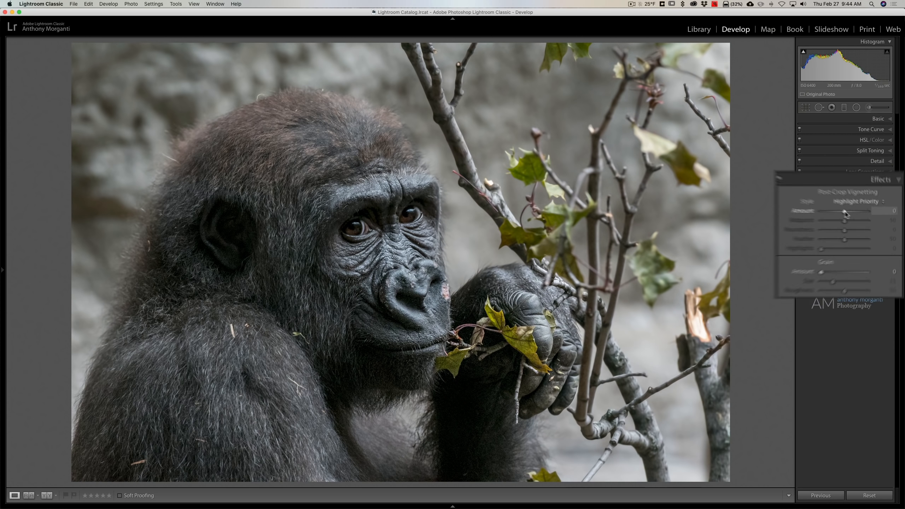
{"action": "left_click_drag", "start_coordinate": [848, 216], "coordinate": [842, 217]}
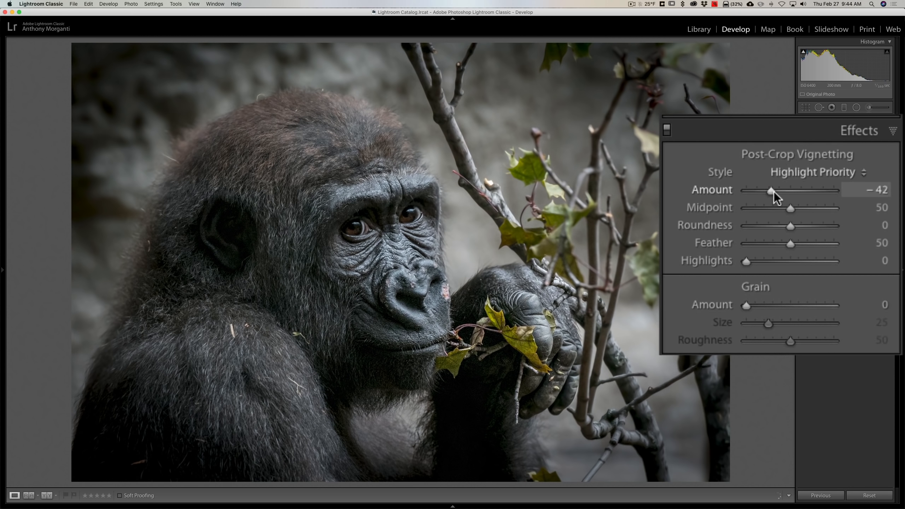
{"action": "double_click", "coordinate": [713, 189]}
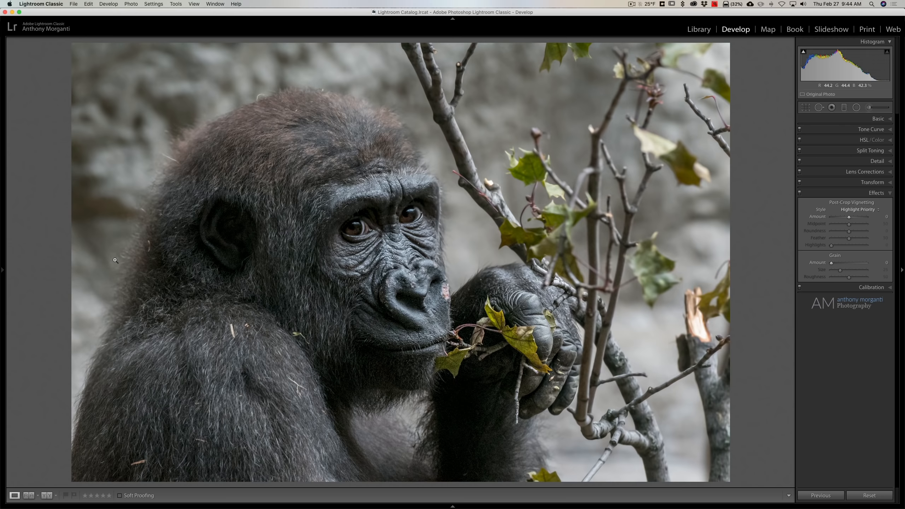
{"action": "left_click", "coordinate": [875, 194]}
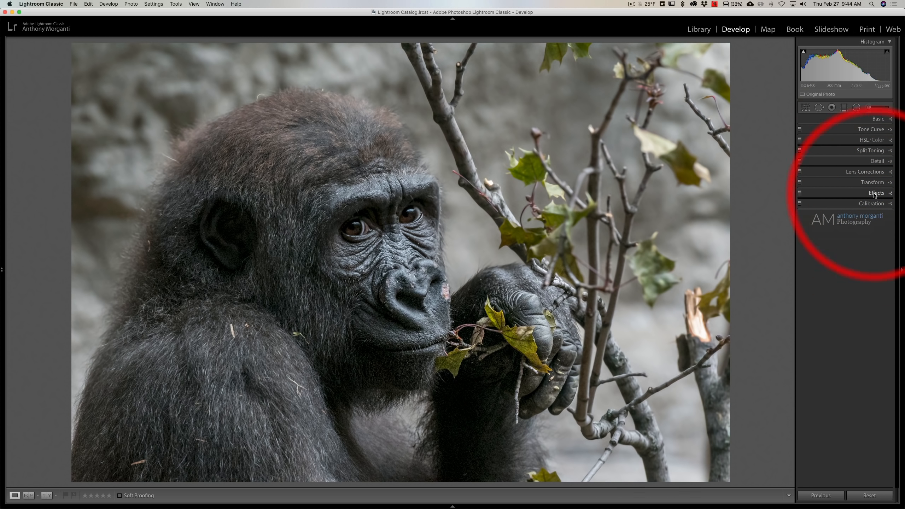
Draw a large radial filter centred near the gorilla's eye, with effects reset and Exposure at −1.30
{"action": "left_click", "coordinate": [857, 108]}
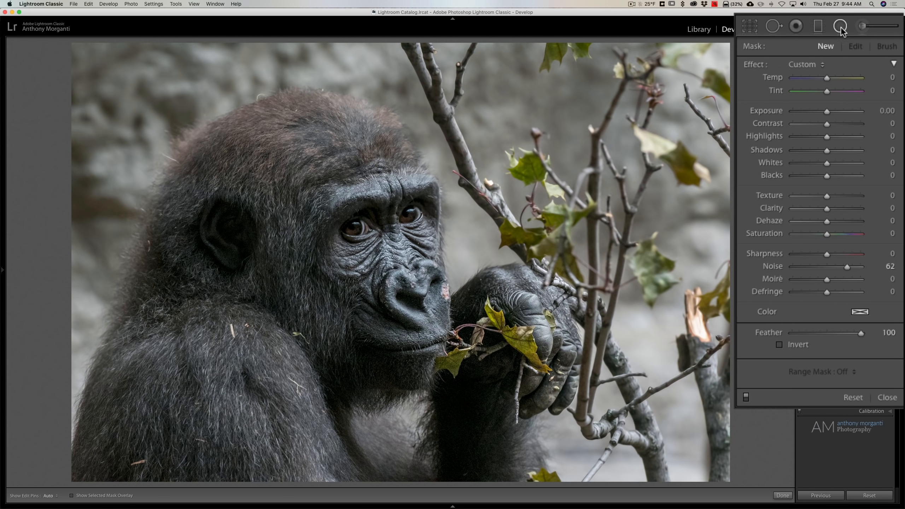
{"action": "double_click", "coordinate": [755, 65]}
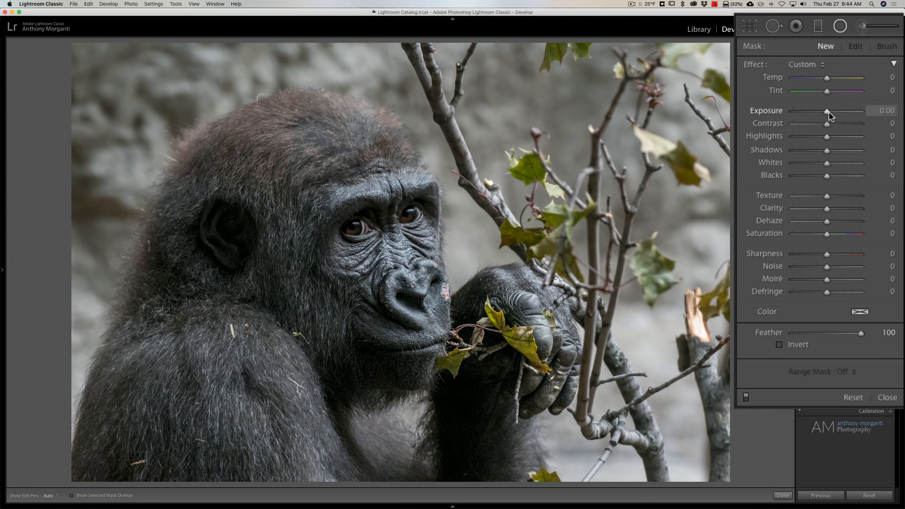
{"action": "left_click_drag", "start_coordinate": [828, 112], "coordinate": [818, 112]}
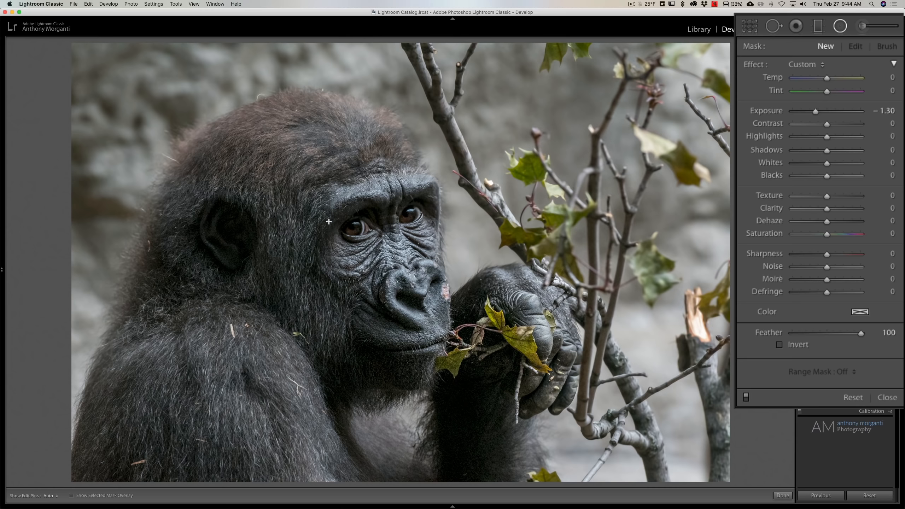
{"action": "left_click_drag", "start_coordinate": [329, 222], "coordinate": [614, 485]}
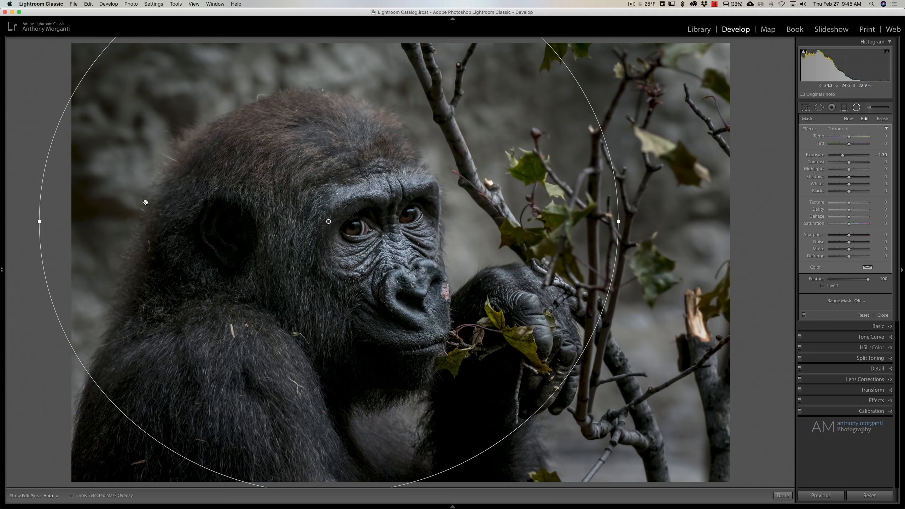
Zoom out to 1:8 and lower the radial filter slightly, widening and heightening its ellipse beyond the photo's edges
{"action": "mouse_move", "coordinate": [2, 271]}
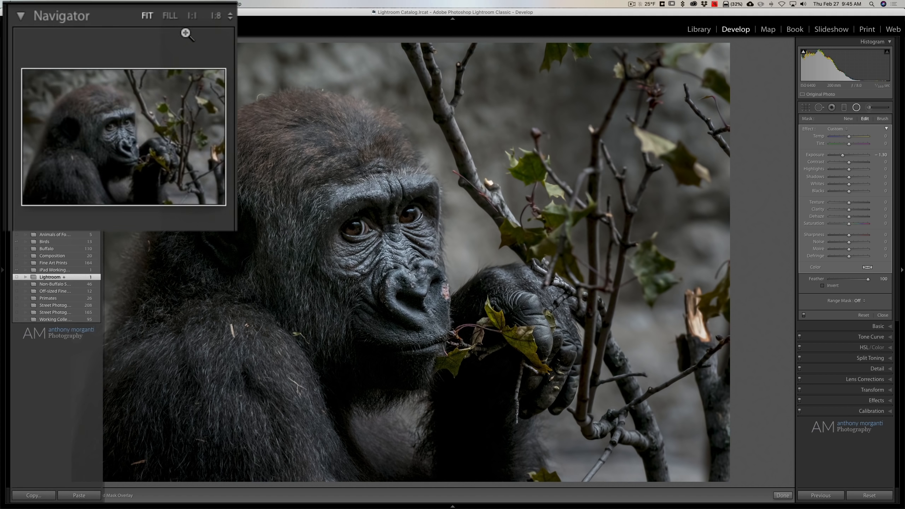
{"action": "left_click", "coordinate": [215, 16]}
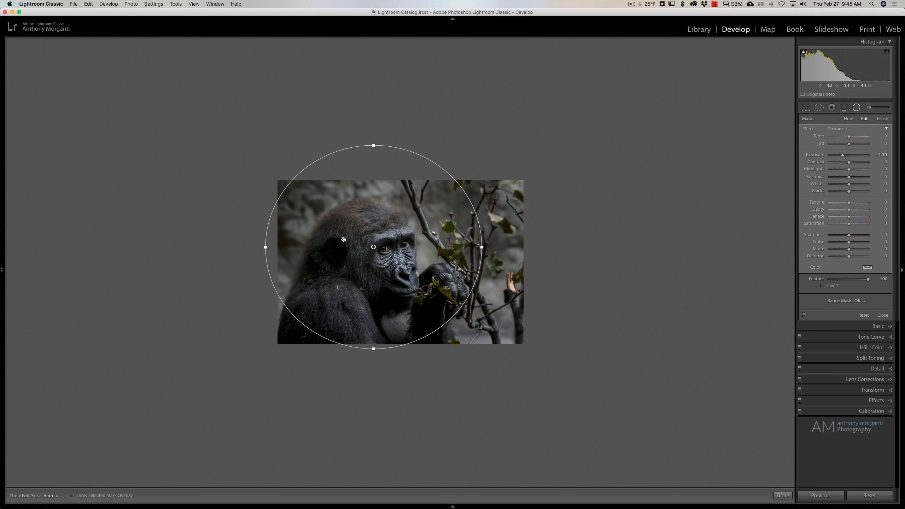
{"action": "left_click_drag", "start_coordinate": [372, 247], "coordinate": [373, 258]}
{"action": "left_click_drag", "start_coordinate": [482, 257], "coordinate": [567, 256]}
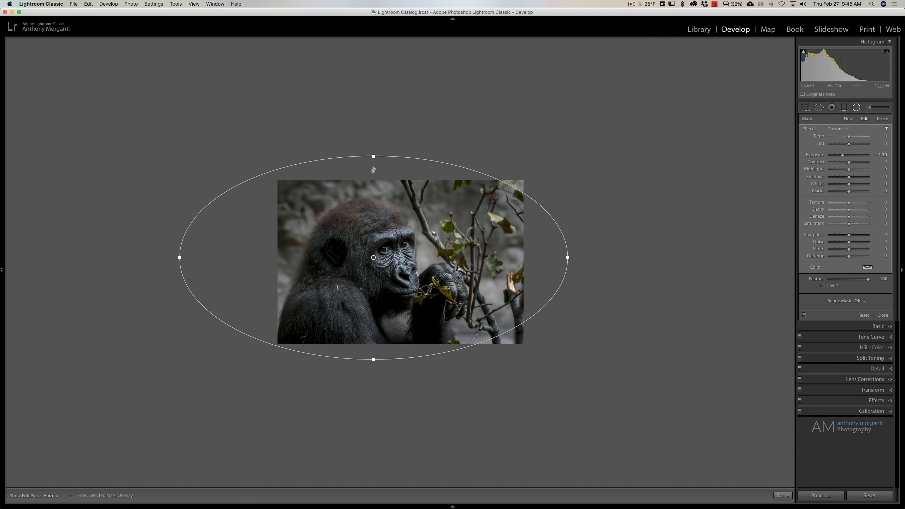
{"action": "left_click_drag", "start_coordinate": [373, 157], "coordinate": [373, 138]}
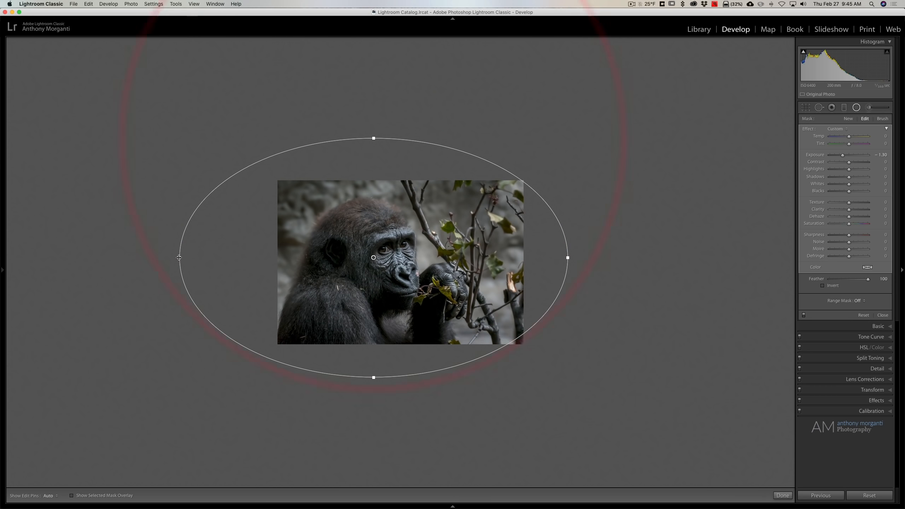
{"action": "mouse_move", "coordinate": [179, 258]}
{"action": "left_mouse_down"}
{"action": "mouse_move", "coordinate": [195, 257]}
{"action": "mouse_move", "coordinate": [184, 258]}
{"action": "left_mouse_up"}
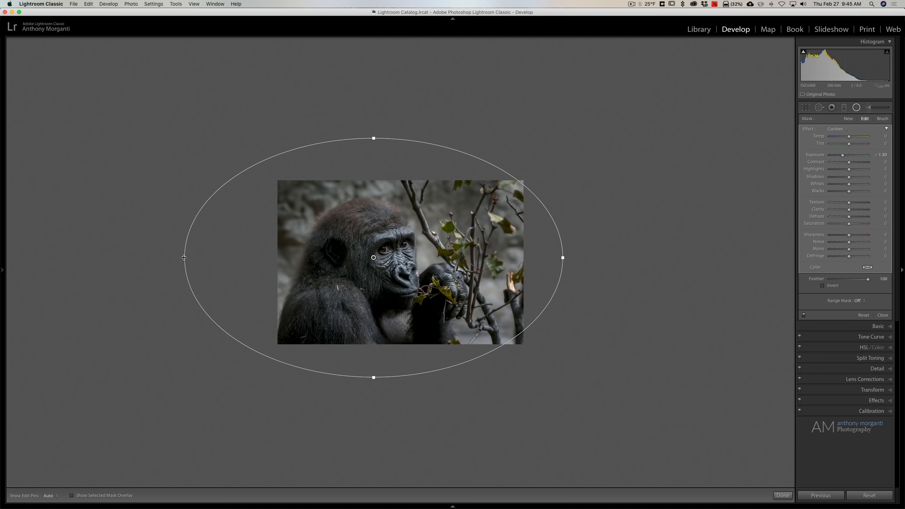
Pull only the ellipse's left side inward, then reduce its height slightly and lower it over the gorilla's face
{"action": "key", "text": "alt"}
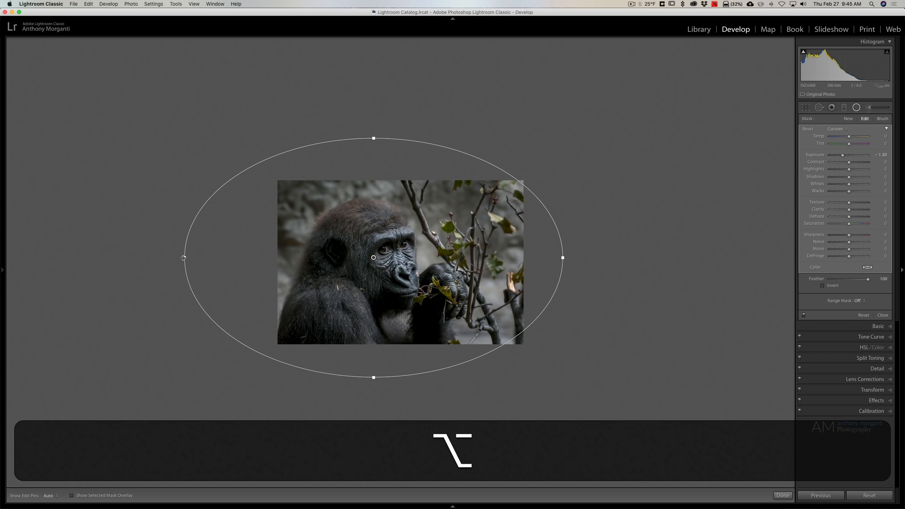
{"action": "left_click_drag", "start_coordinate": [183, 257], "coordinate": [218, 257]}
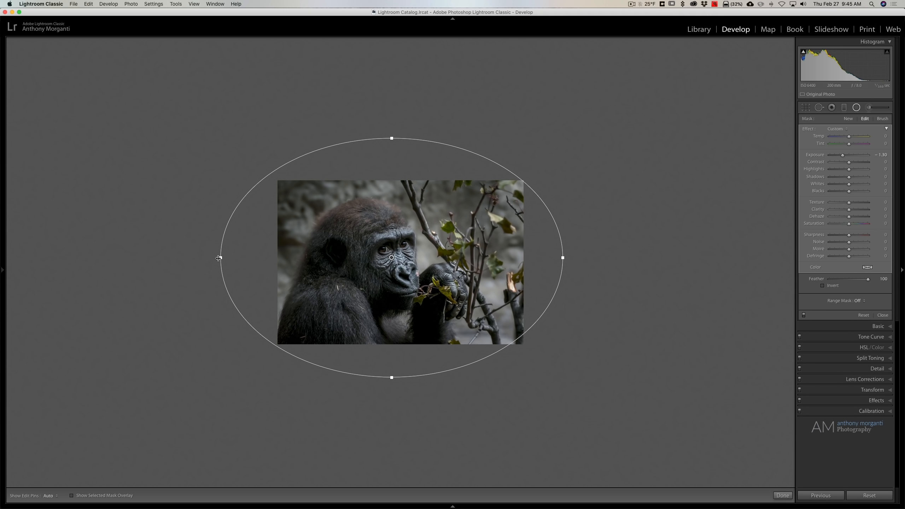
{"action": "key", "text": "alt"}
{"action": "left_click_drag", "start_coordinate": [219, 258], "coordinate": [231, 257]}
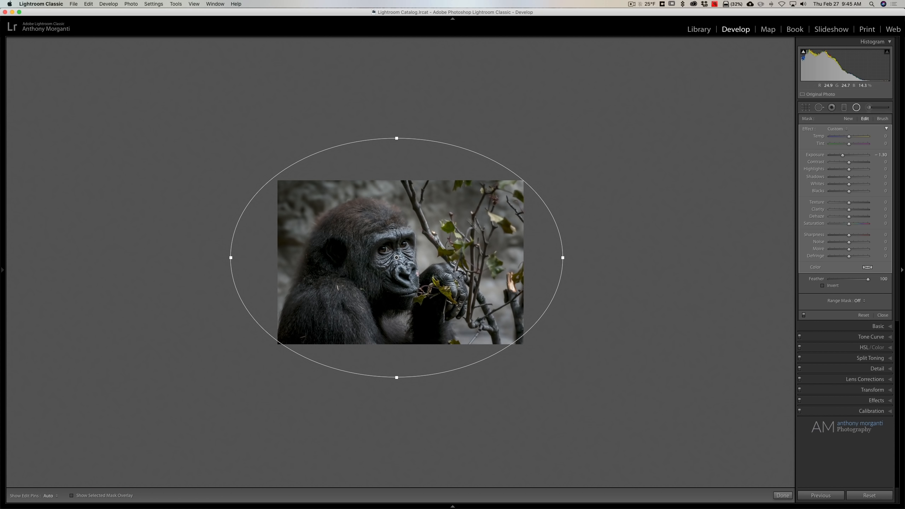
{"action": "left_click_drag", "start_coordinate": [396, 138], "coordinate": [396, 143]}
{"action": "left_click_drag", "start_coordinate": [397, 257], "coordinate": [397, 260]}
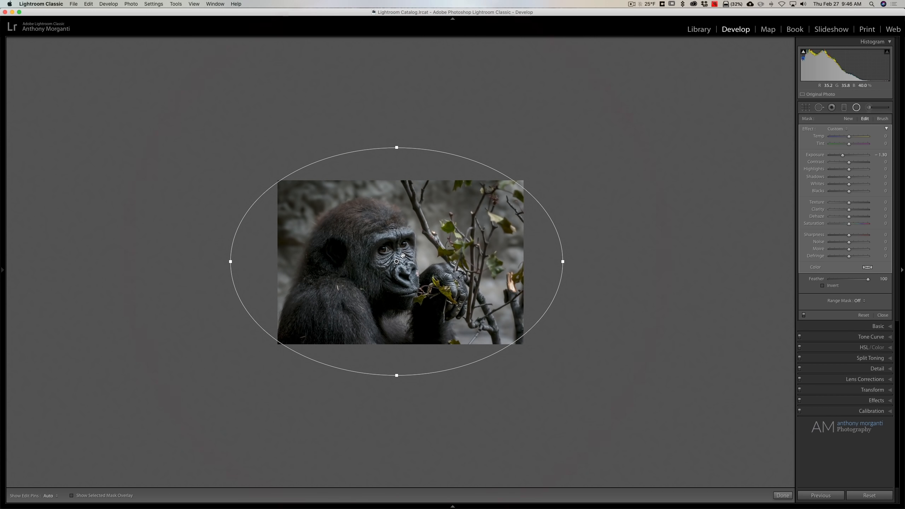
Fit the photo in the view and compare it with the radial filter off and on
{"action": "mouse_move", "coordinate": [2, 270]}
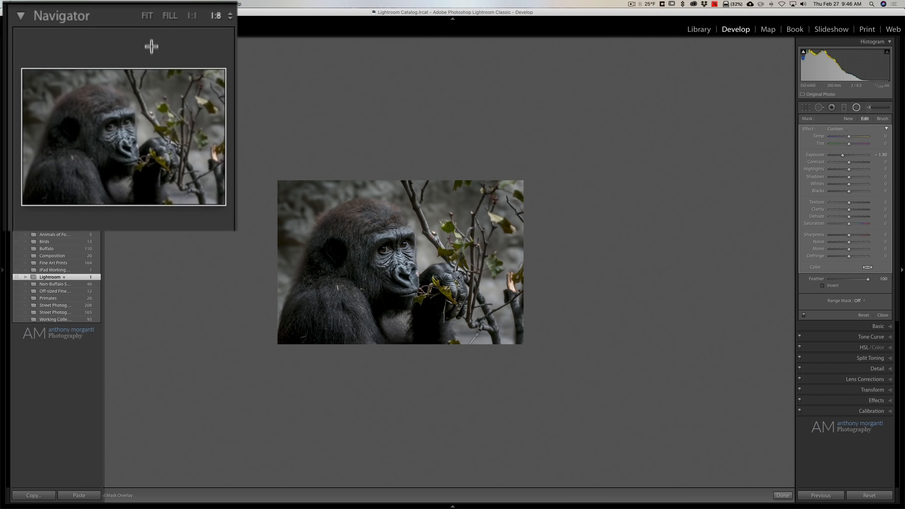
{"action": "left_click", "coordinate": [145, 18]}
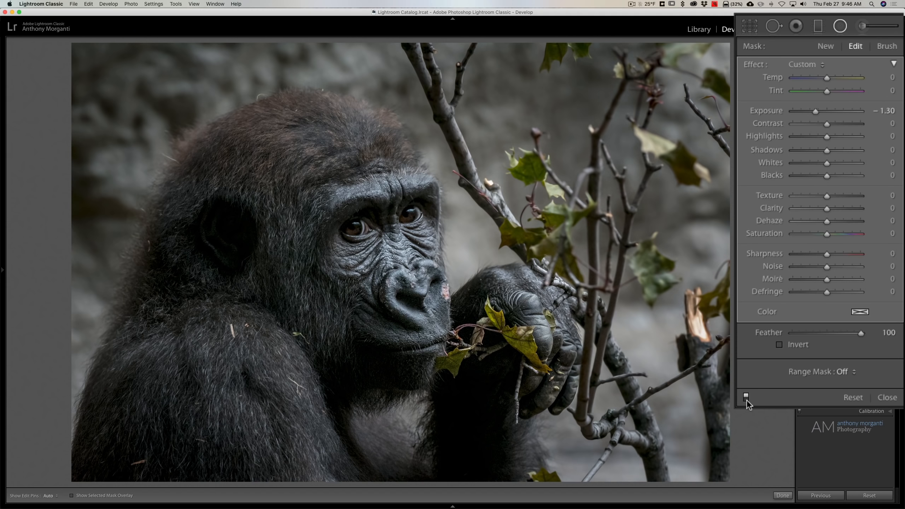
{"action": "left_click", "coordinate": [746, 399]}
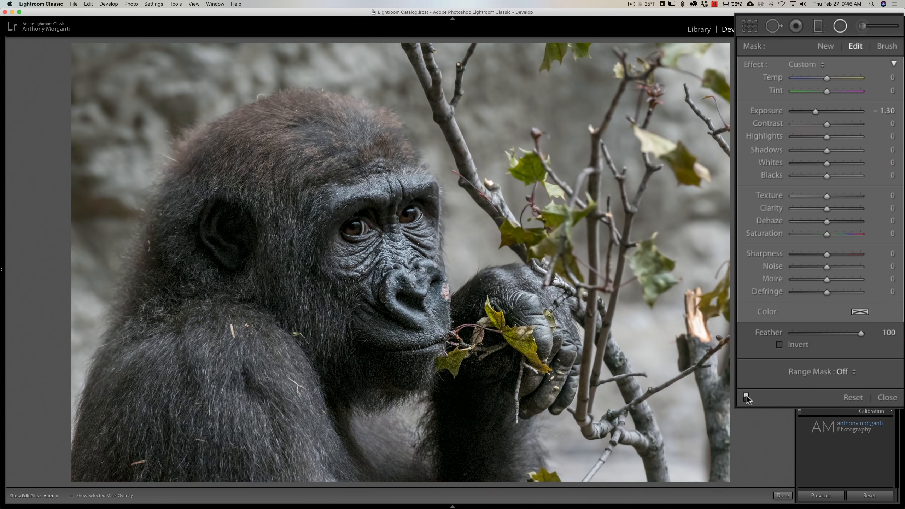
{"action": "left_click", "coordinate": [747, 399]}
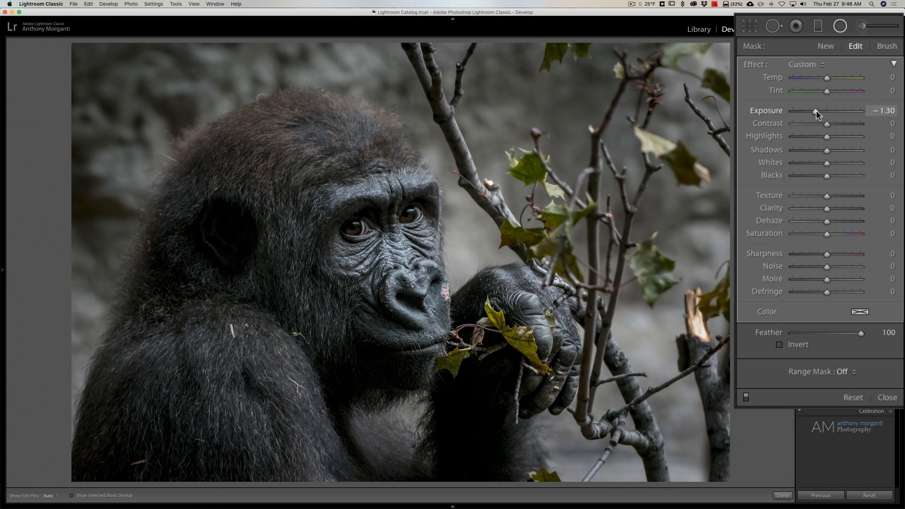
Set the radial filter's Exposure to −0.54 and Feather to 59, compare it off and on, and shift it right toward the hand
{"action": "left_click_drag", "start_coordinate": [815, 110], "coordinate": [823, 109]}
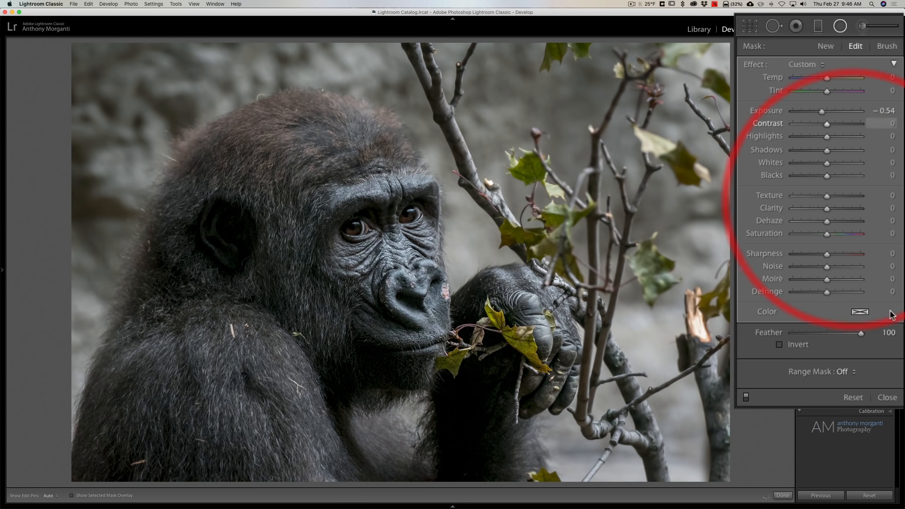
{"action": "left_click_drag", "start_coordinate": [861, 333], "coordinate": [832, 334]}
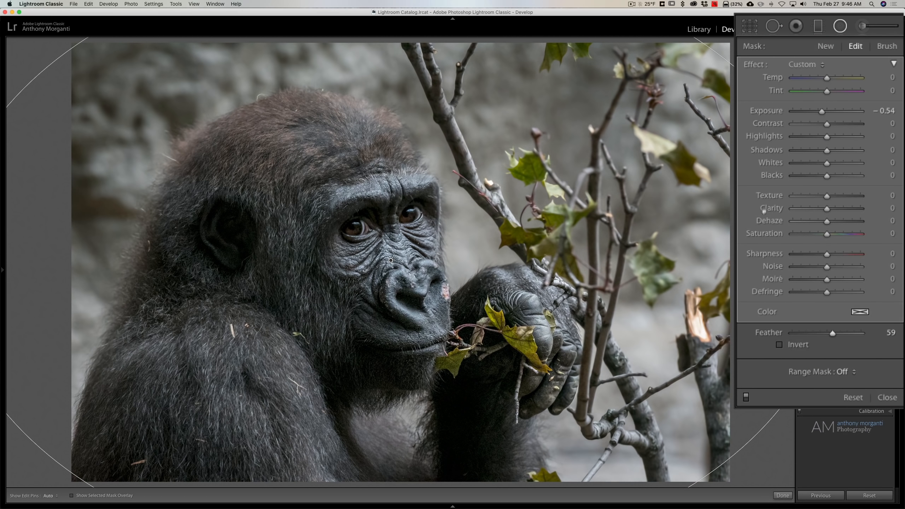
{"action": "left_click", "coordinate": [745, 398]}
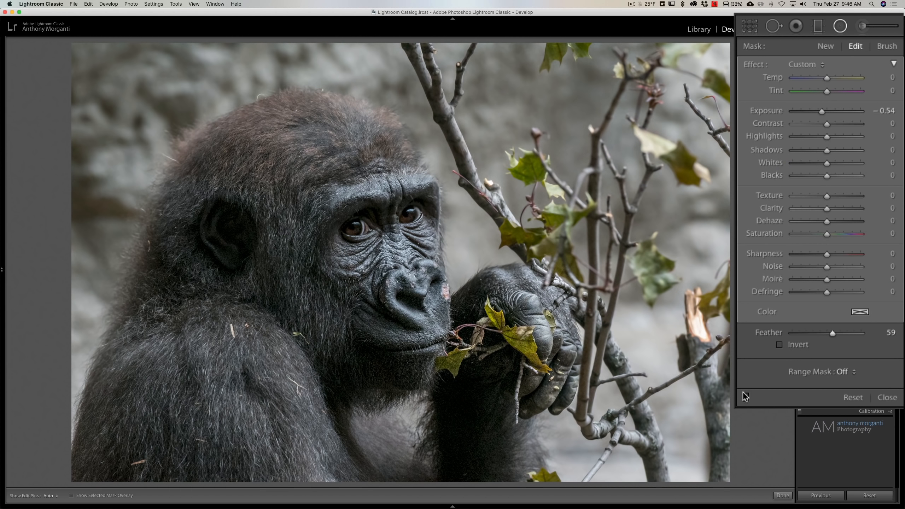
{"action": "left_click", "coordinate": [745, 397]}
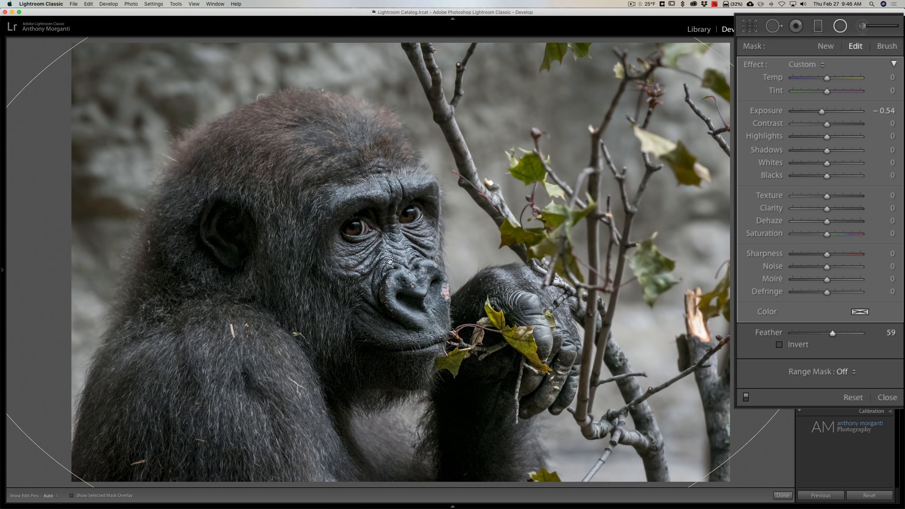
{"action": "left_click_drag", "start_coordinate": [390, 261], "coordinate": [425, 260]}
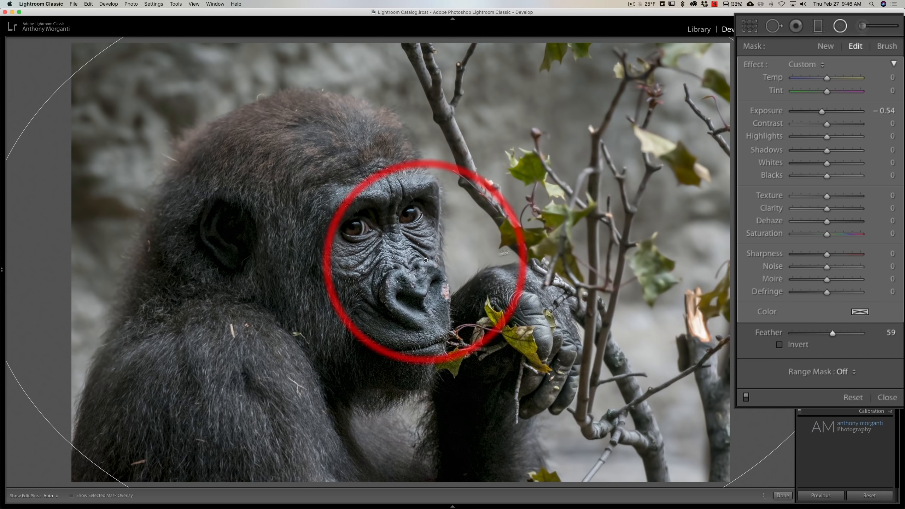